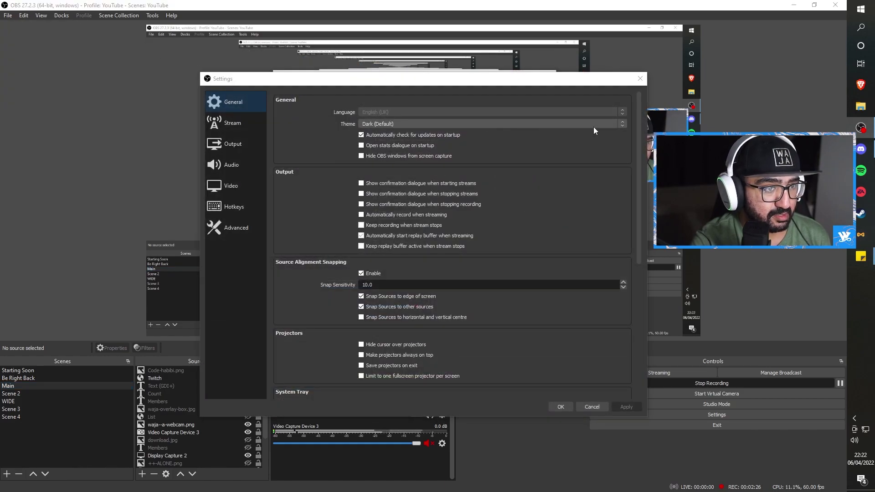
Maximise the Settings window on its General page to fill the screen
key(super+Up)
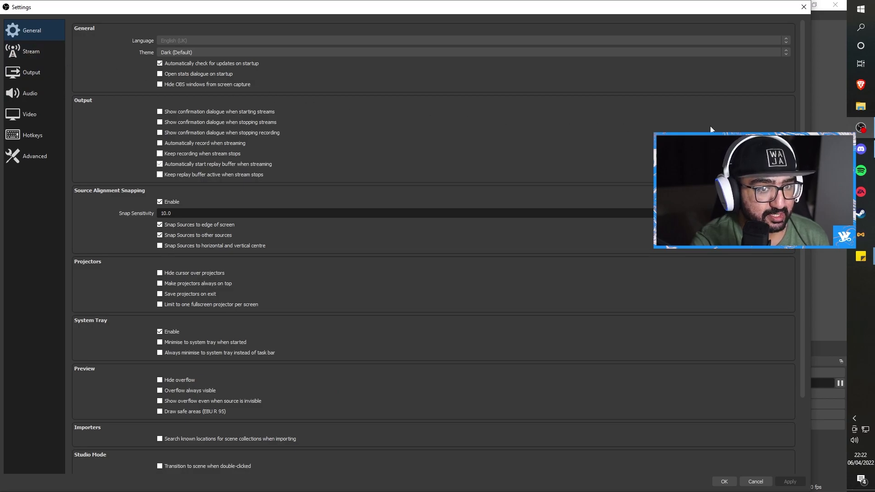
Keep YouTube - RTMPS as the stream service and move to the Output settings
click(37, 52)
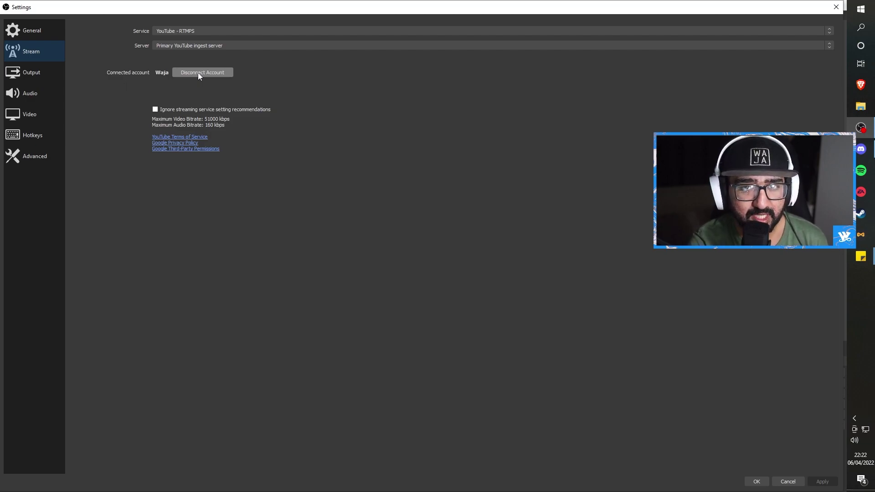
click(167, 31)
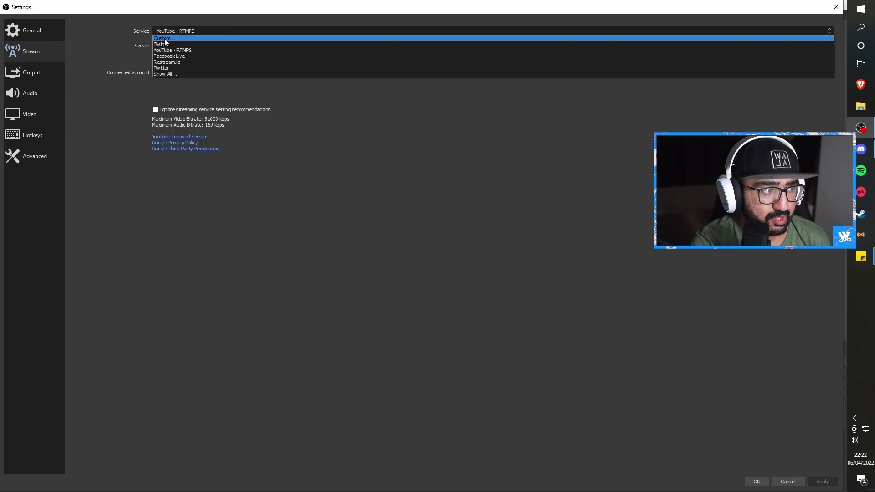
click(114, 46)
click(46, 74)
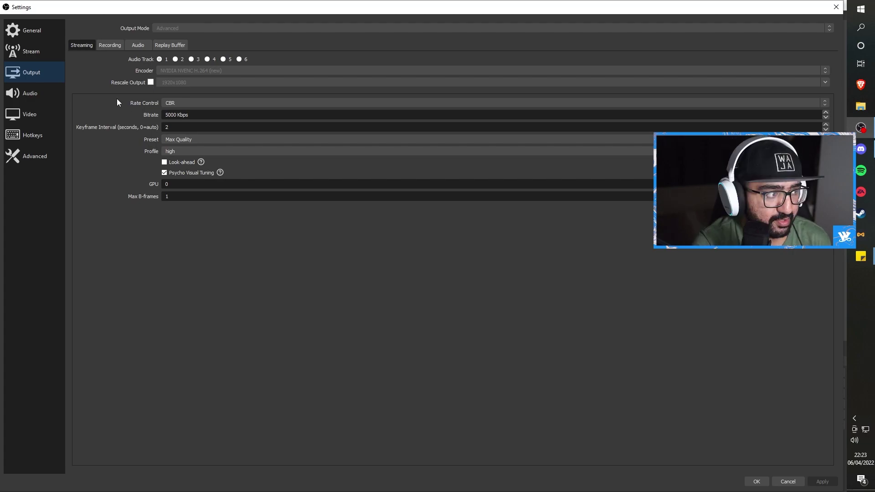
click(172, 102)
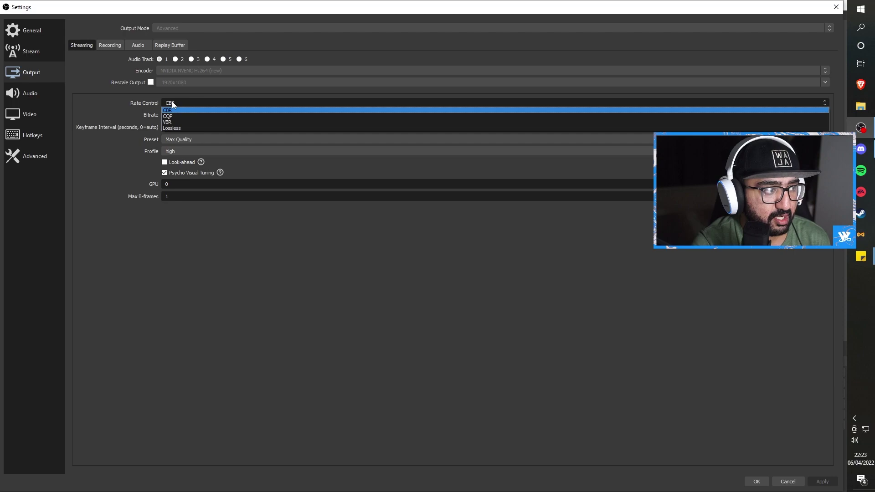
click(171, 103)
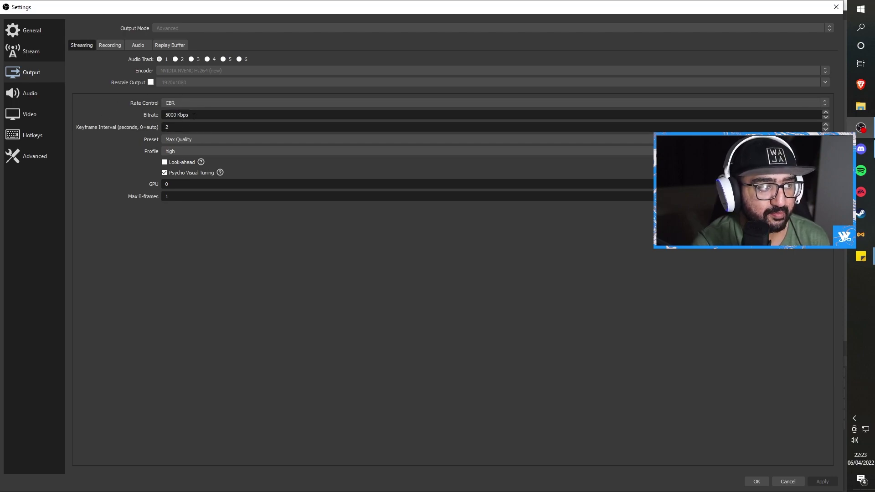
drag(194, 116, 164, 116)
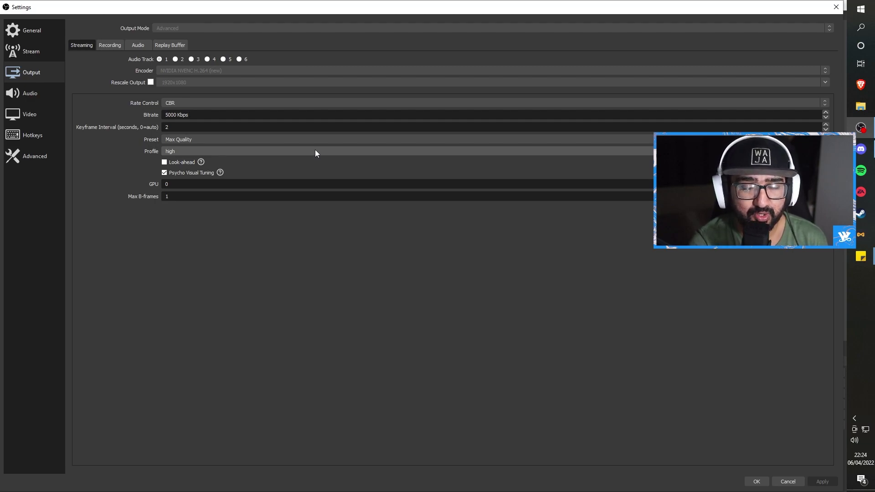
click(184, 139)
Keep the streaming encoder preset on Max Quality
click(184, 139)
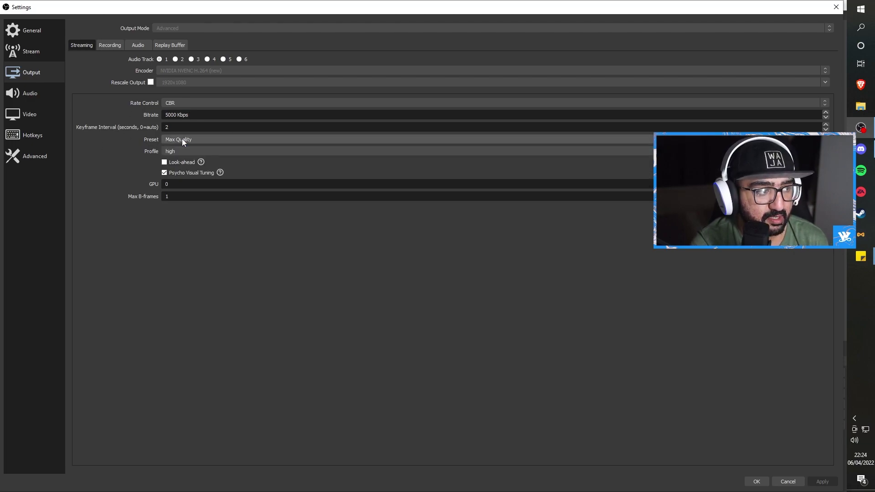
click(181, 140)
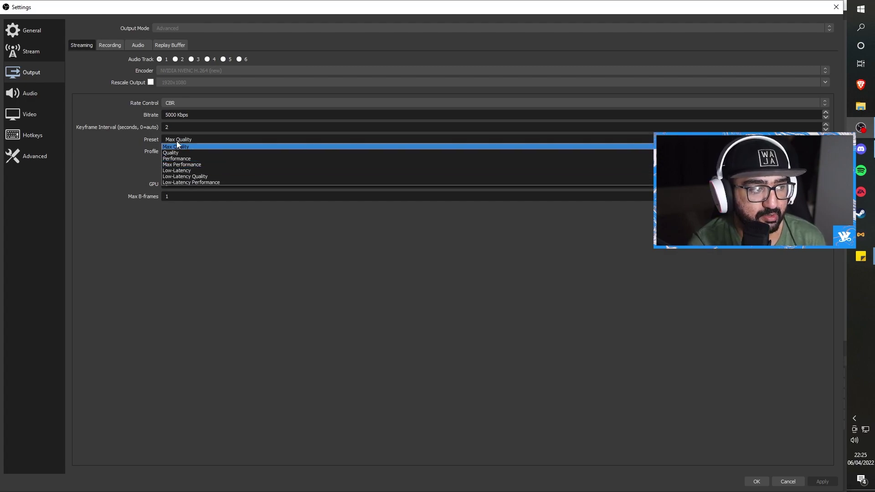
click(181, 140)
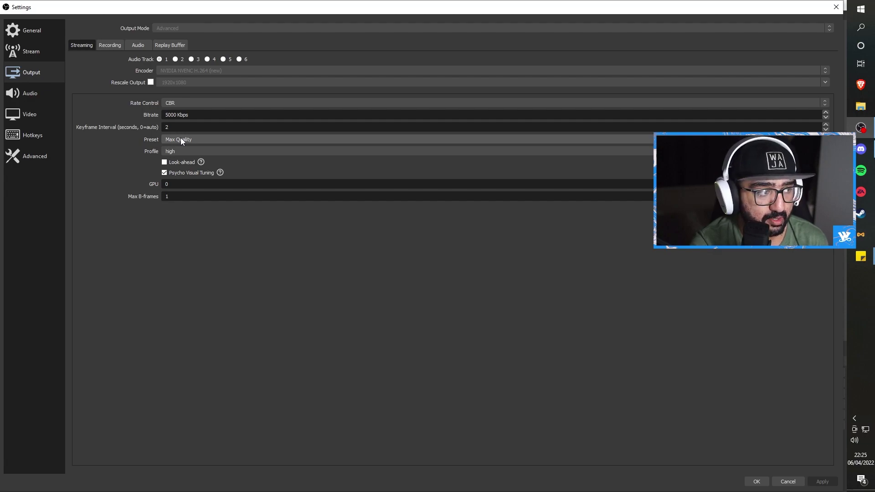
click(181, 139)
click(181, 146)
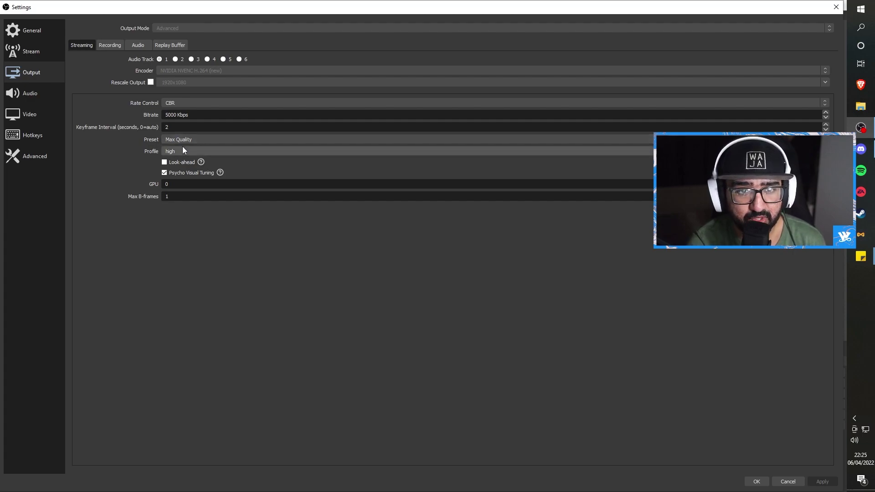
Keep the streaming encoder profile on high, then view the Recording output settings
click(183, 148)
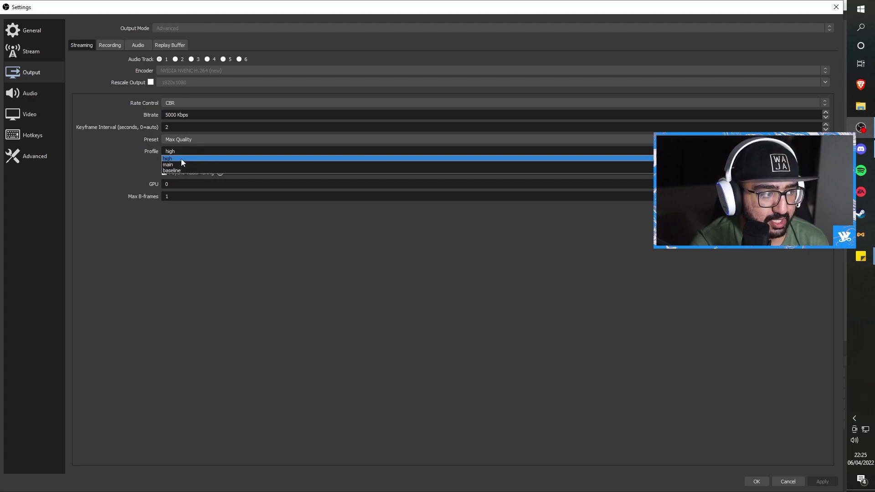
click(182, 158)
click(178, 153)
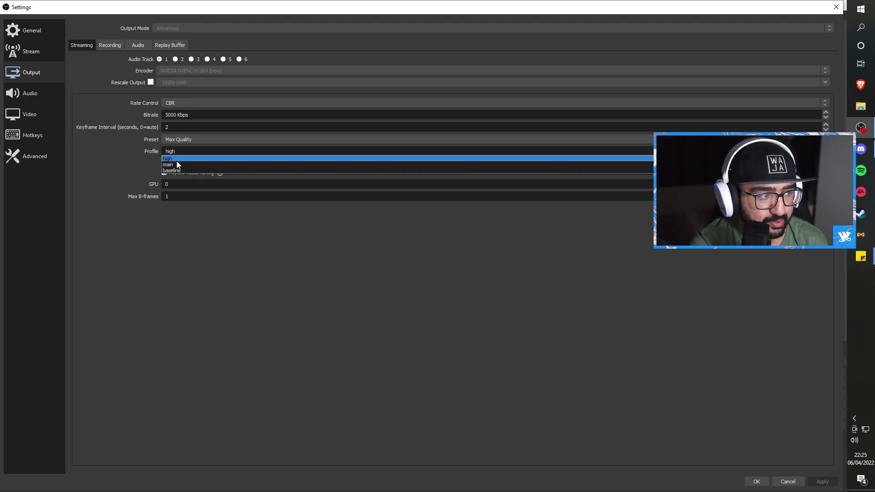
click(186, 150)
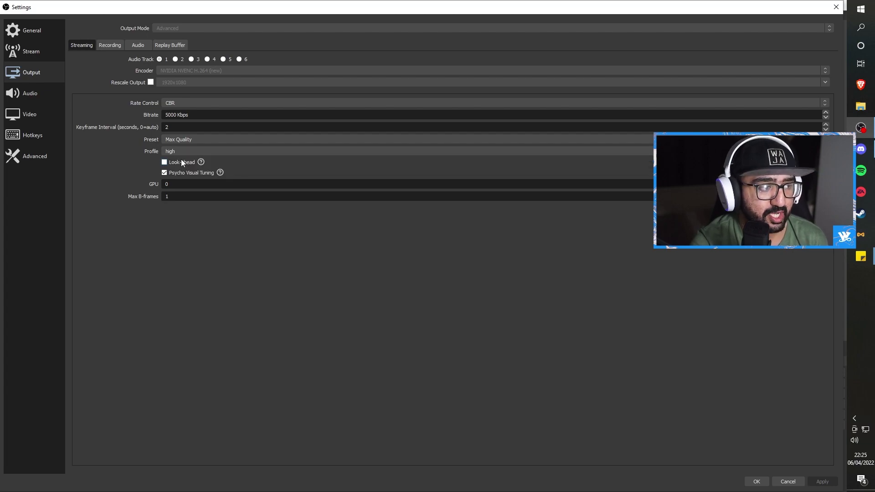
click(181, 153)
click(180, 154)
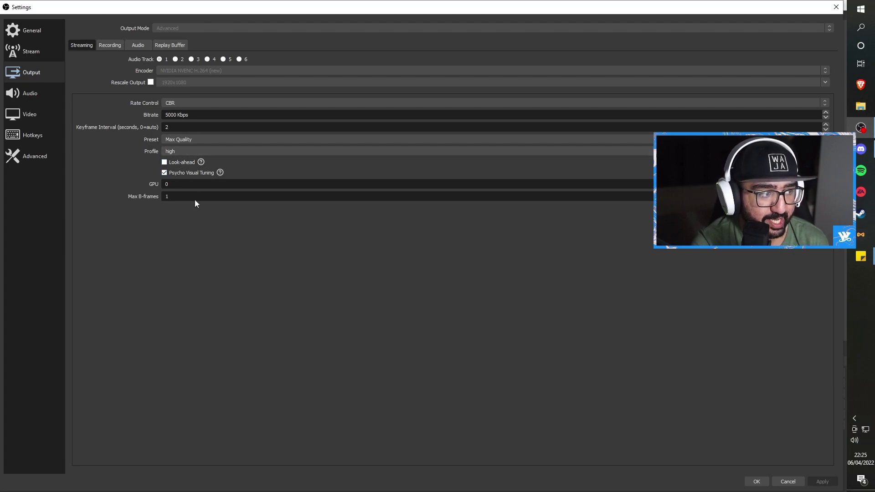
click(118, 48)
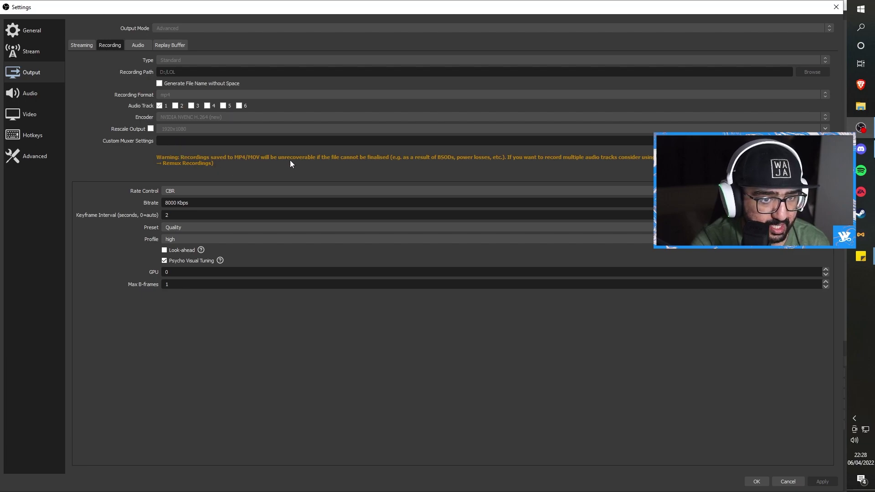
click(173, 189)
Keep recording at CBR, 8000 Kbps and Quality preset, then view the audio tracks
click(172, 198)
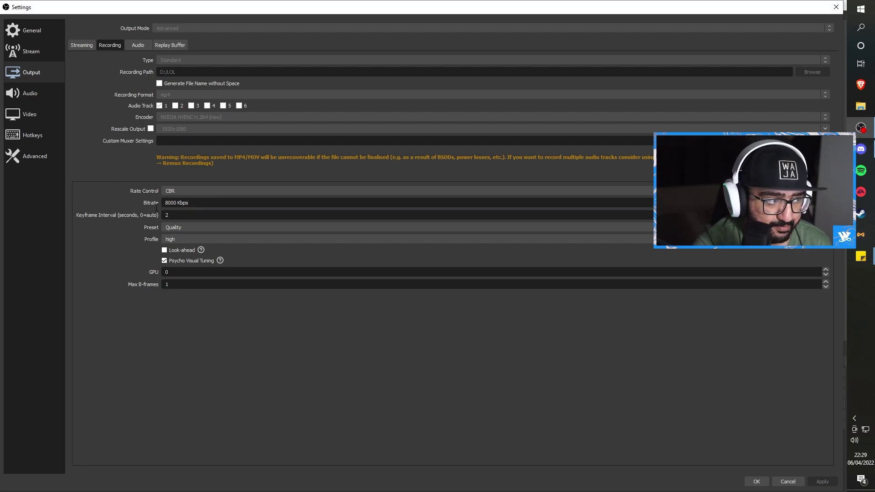
double_click(188, 204)
click(190, 206)
double_click(191, 205)
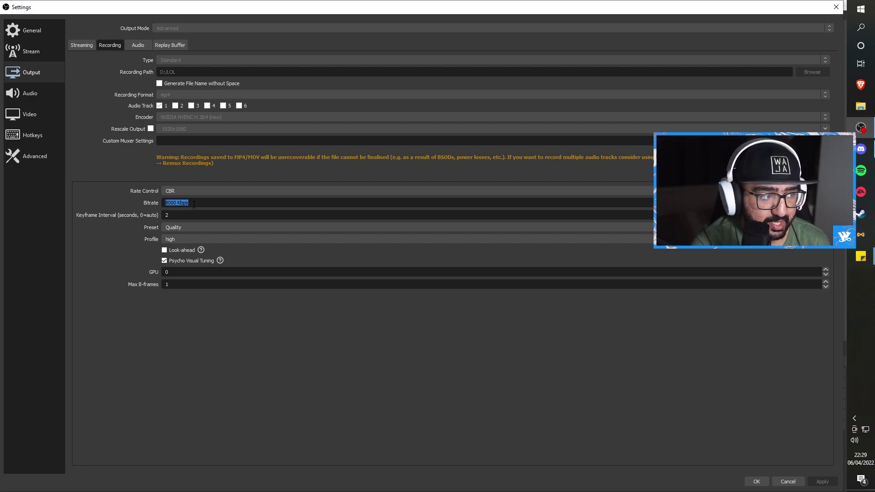
click(190, 204)
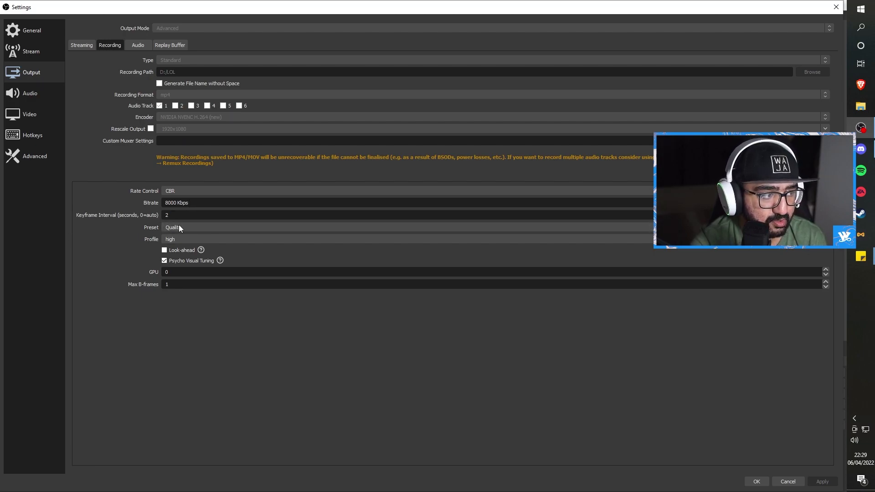
click(196, 228)
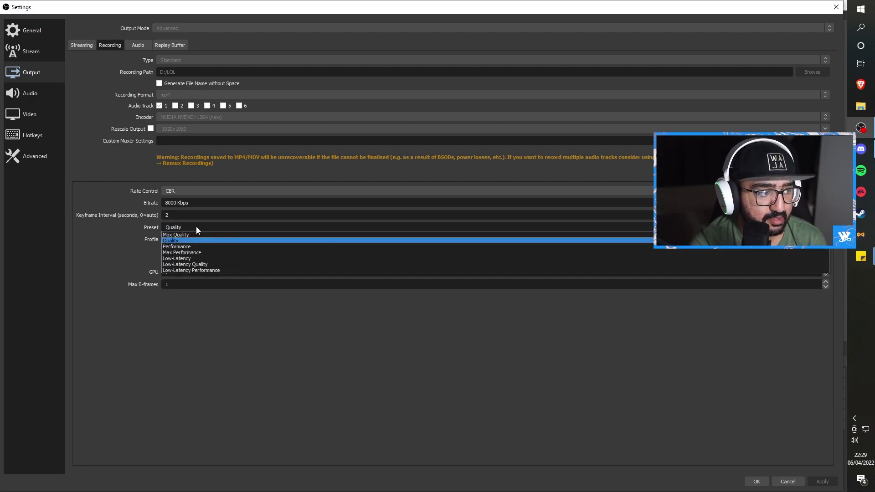
click(196, 226)
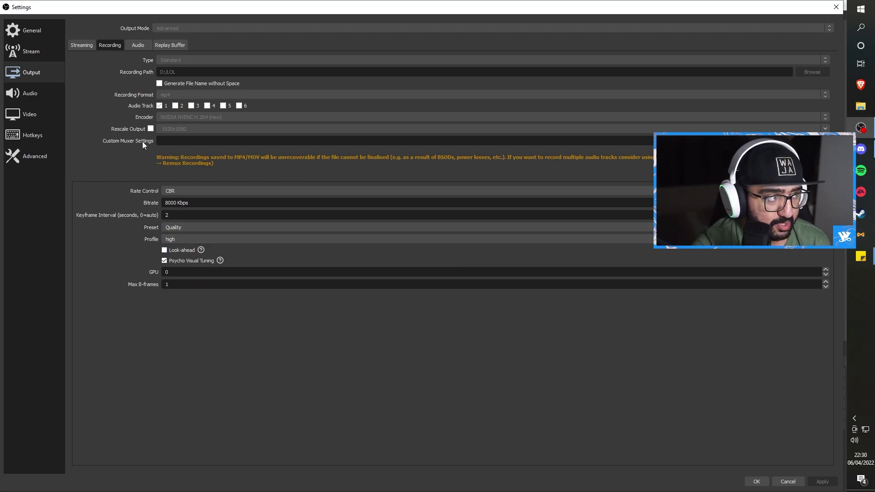
click(137, 46)
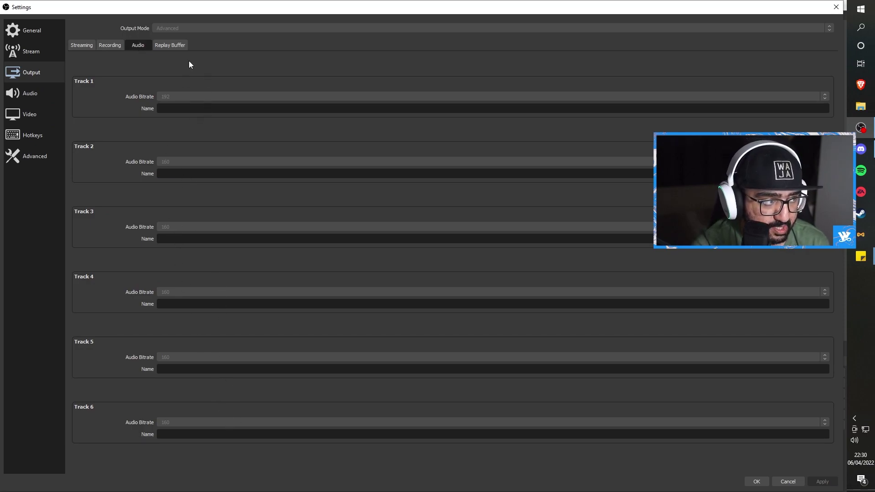
Confirm Replay Buffer stays disabled and move to the Audio settings page
click(180, 44)
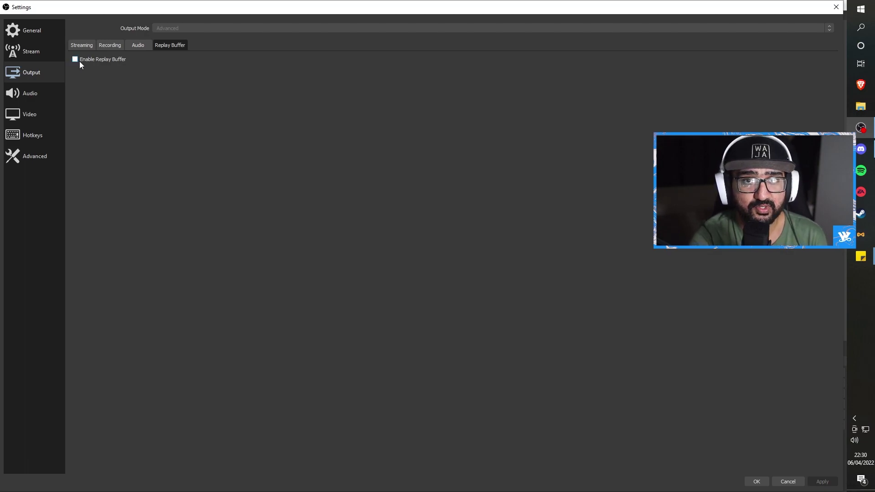
click(48, 99)
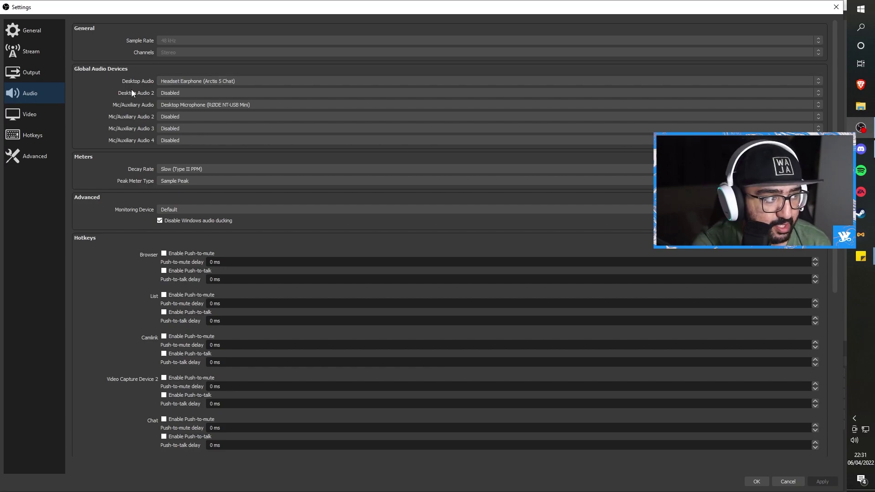
click(163, 94)
click(164, 93)
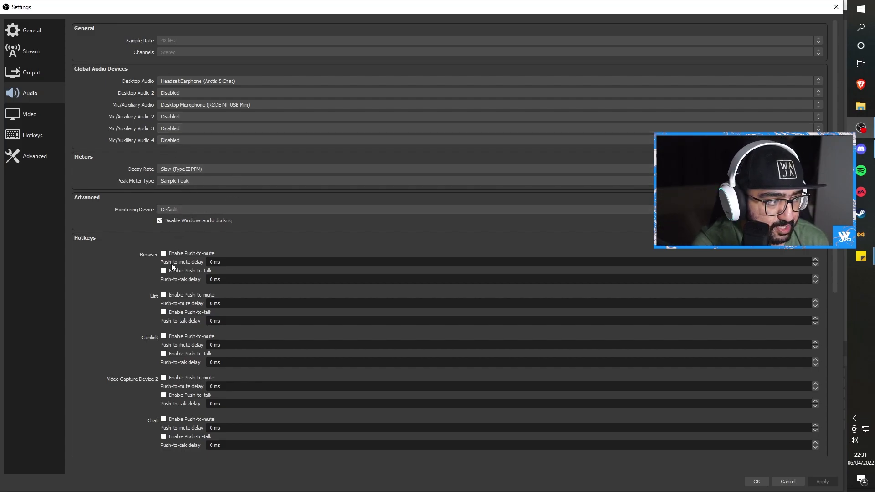
scroll(178, 274, down, 5)
scroll(205, 137, down, 5)
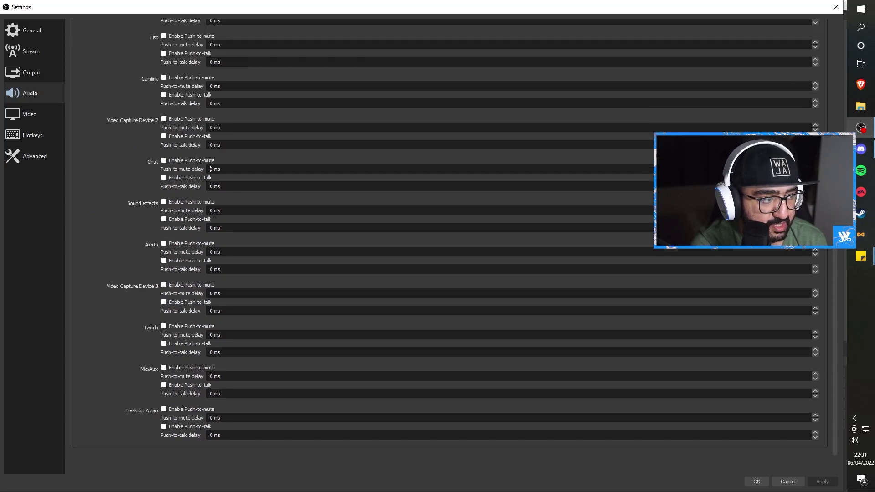
scroll(172, 220, up, 15)
scroll(173, 221, down, 5)
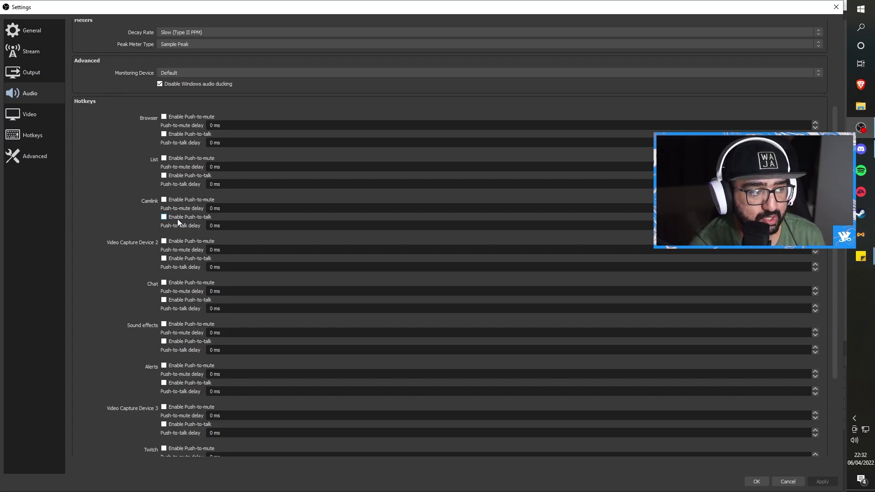
scroll(215, 117, down, 5)
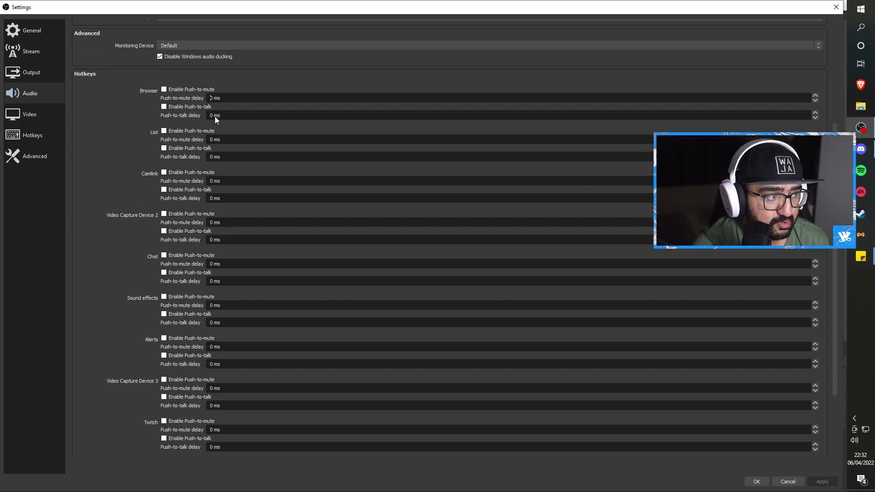
scroll(179, 172, up, 10)
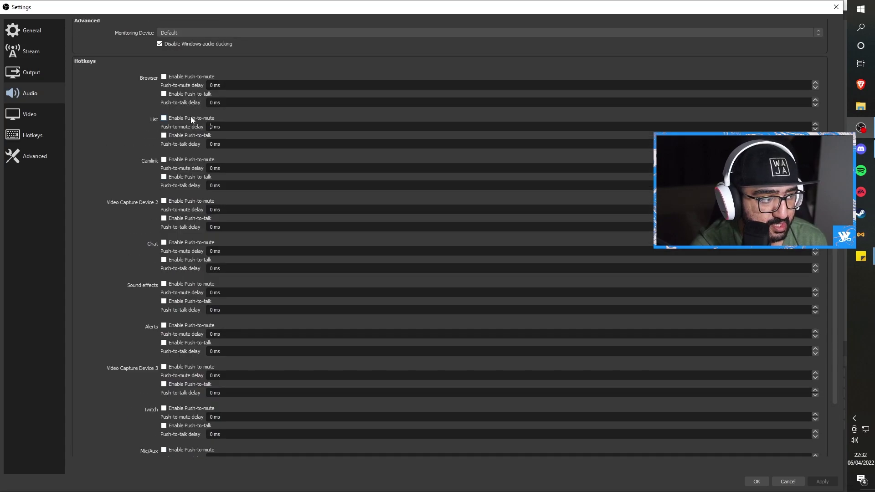
click(30, 115)
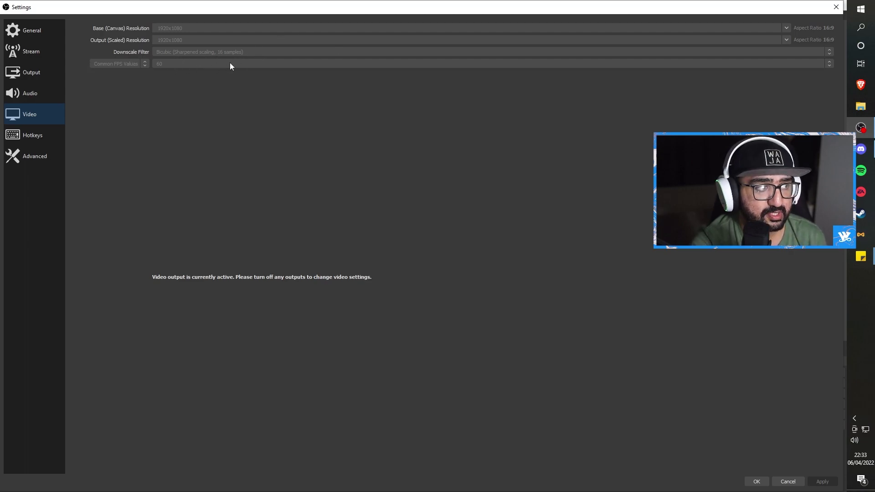
Browse the Hotkeys list, then move on to the Advanced settings page
click(32, 135)
scroll(218, 320, down, 6)
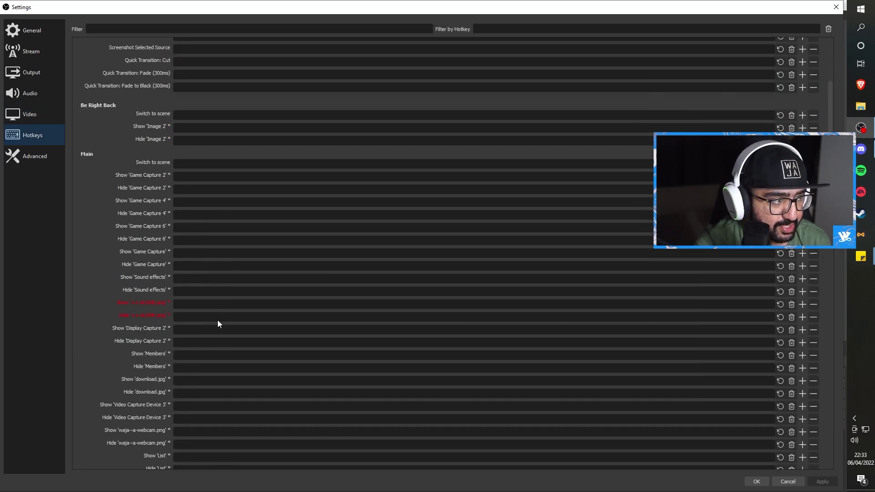
scroll(217, 320, up, 3)
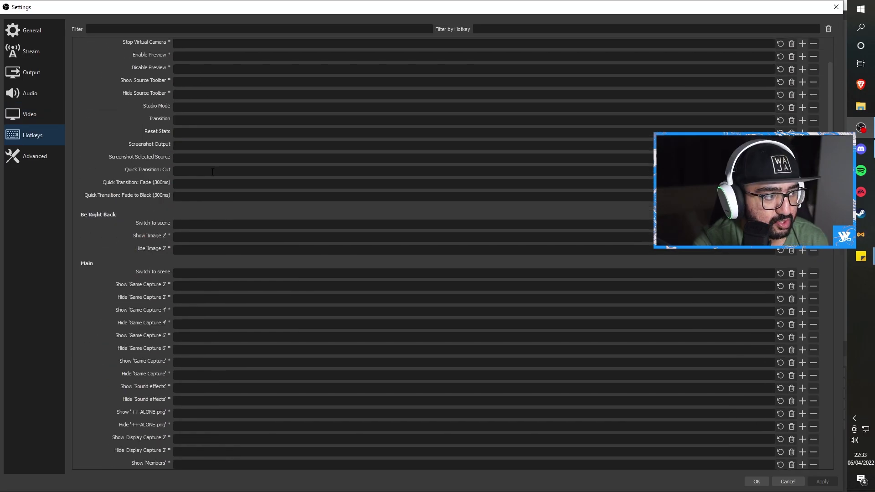
scroll(212, 171, down, 1)
scroll(174, 168, down, 2)
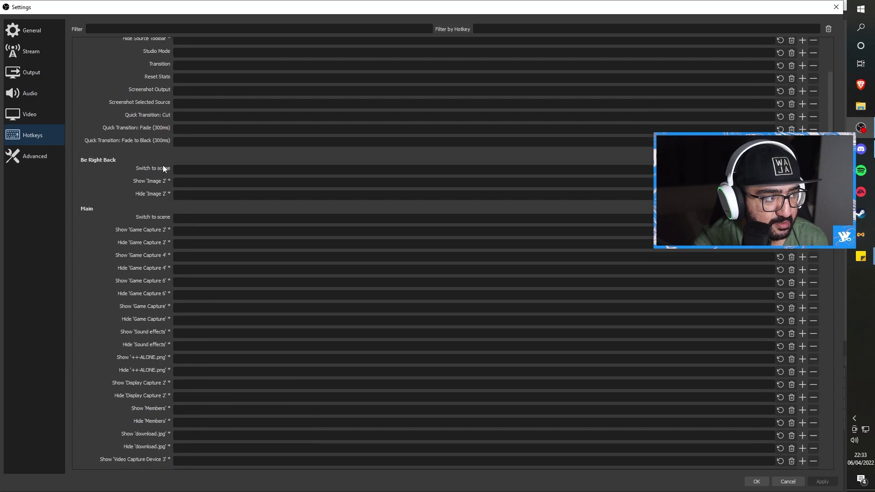
click(35, 159)
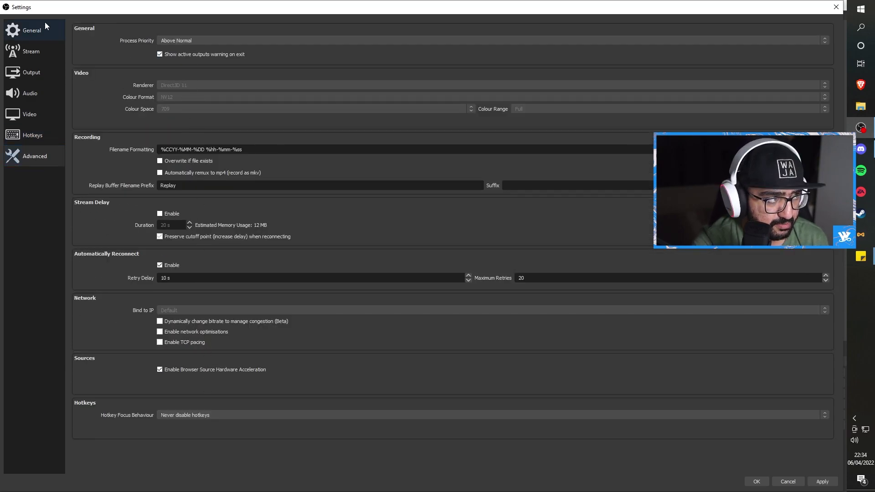
click(220, 42)
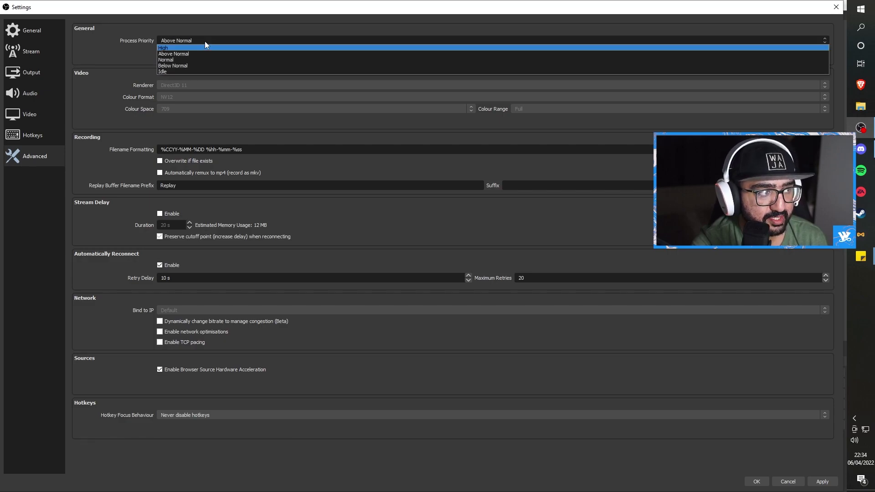
click(204, 42)
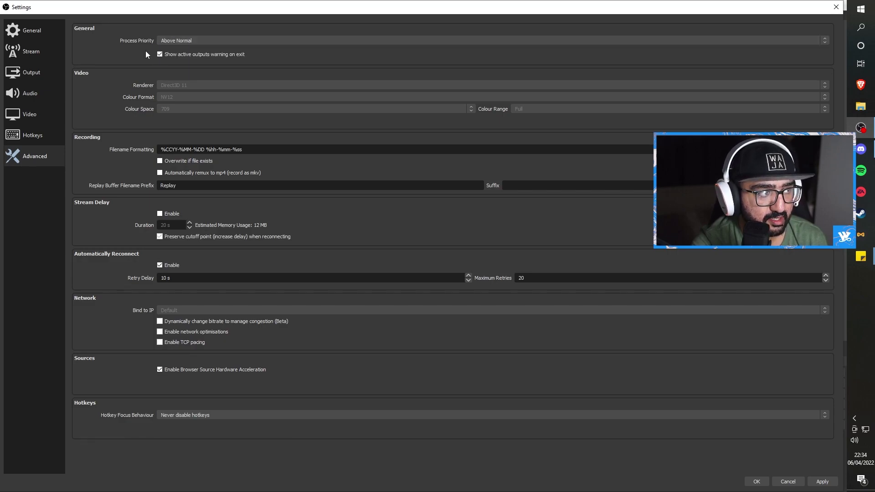
click(199, 42)
click(199, 42)
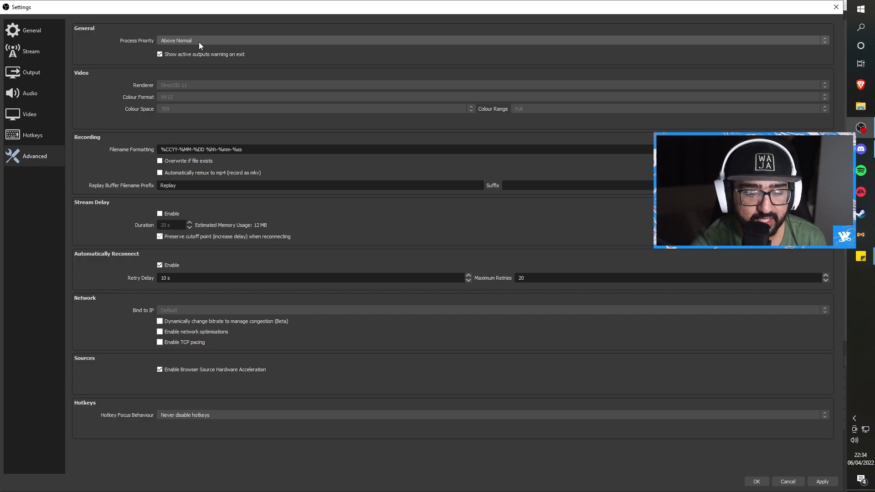
click(199, 42)
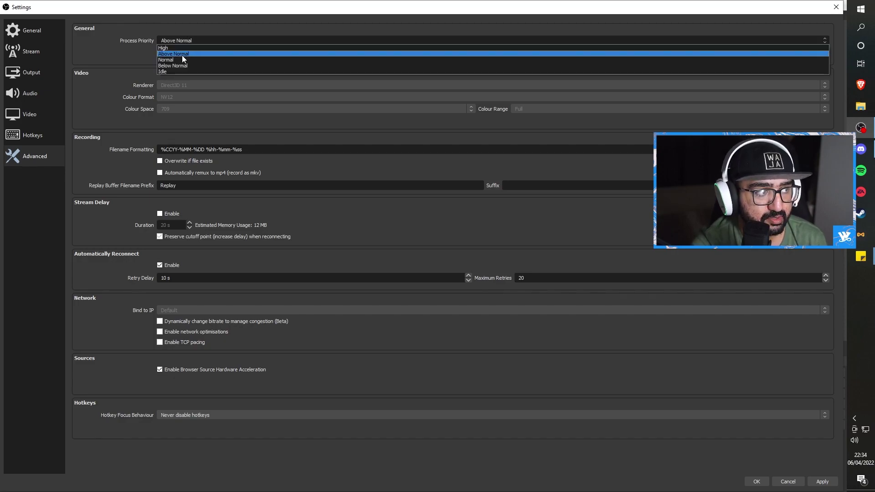
click(187, 39)
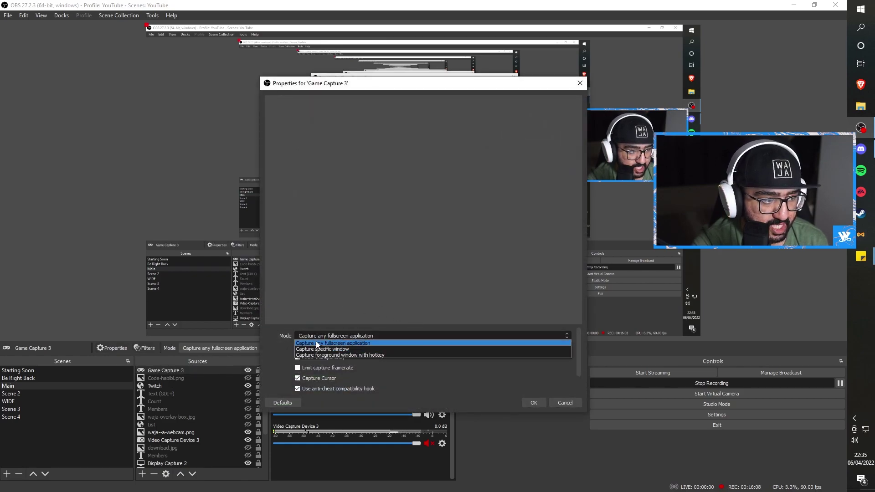
Switch Game Capture 3 to Capture specific window mode, leaving the window unselected for now
click(325, 345)
click(333, 347)
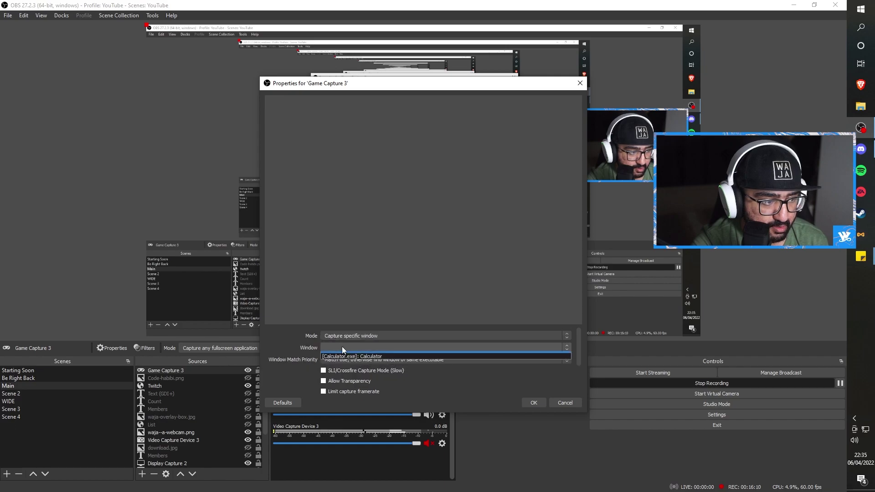
click(352, 353)
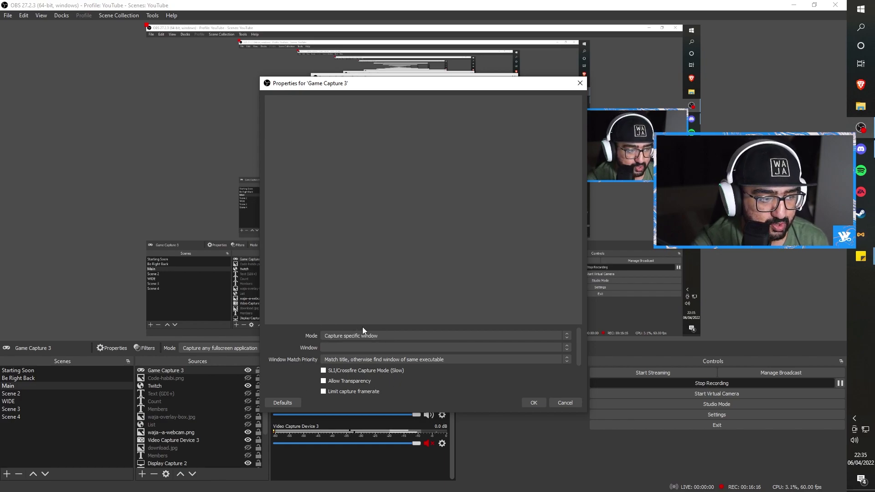
scroll(400, 374, down, 3)
scroll(395, 373, up, 3)
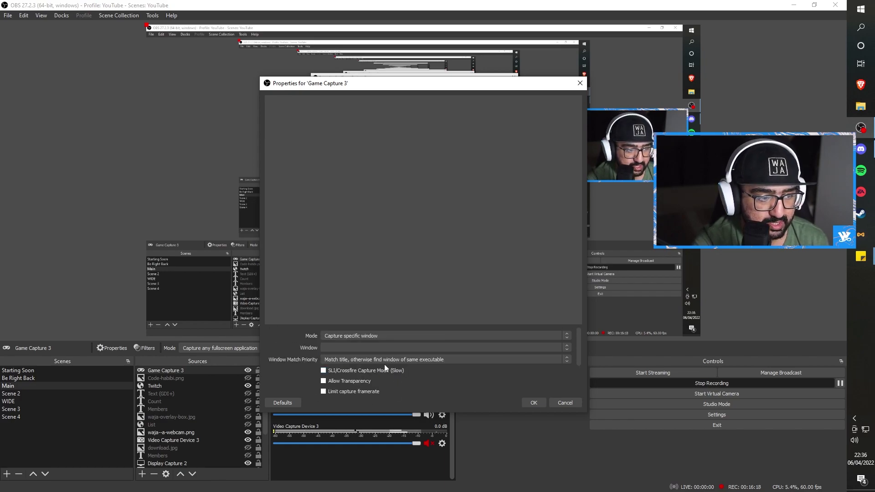